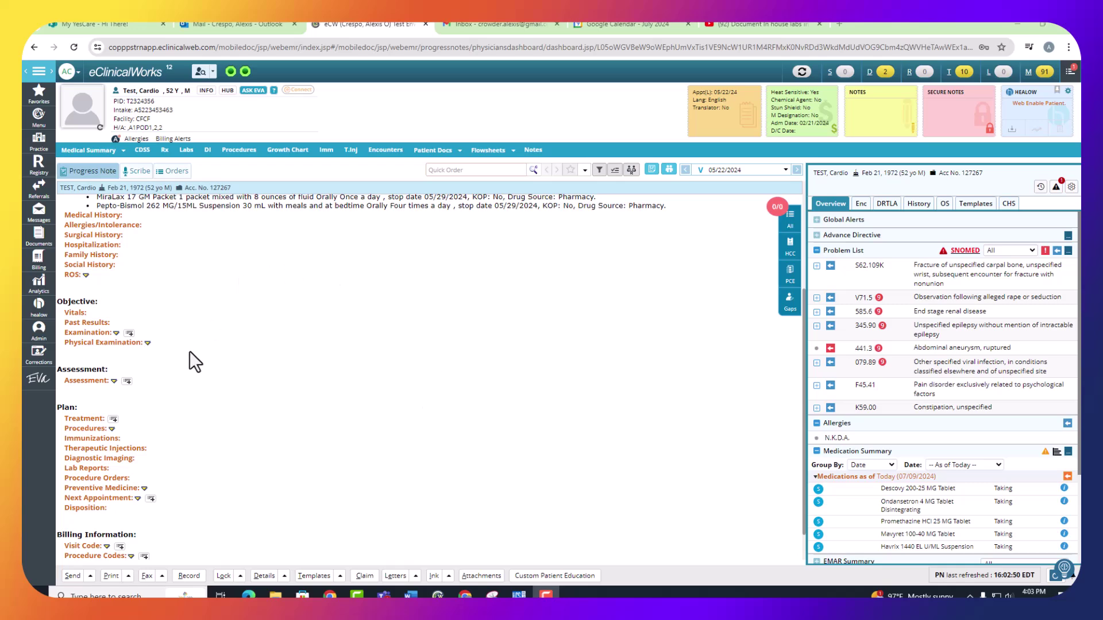
Step: Open the Treatment window from the Plan section of the progress note
click(85, 422)
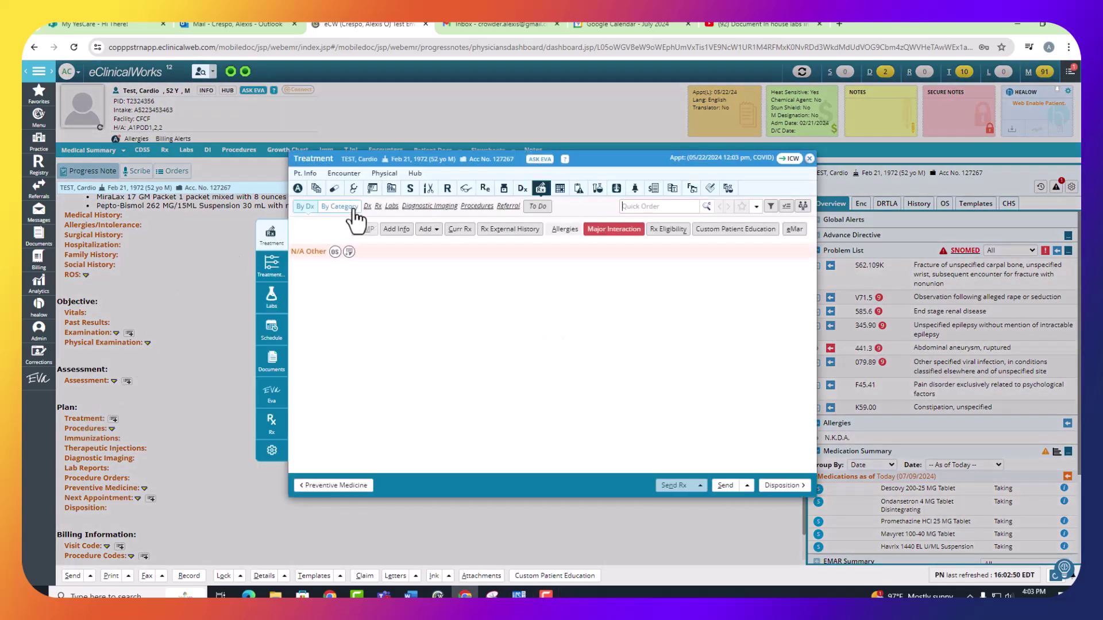
Step: Begin a lab order and attach diagnosis A42.1 Abdominal actinomycosis to it
click(391, 217)
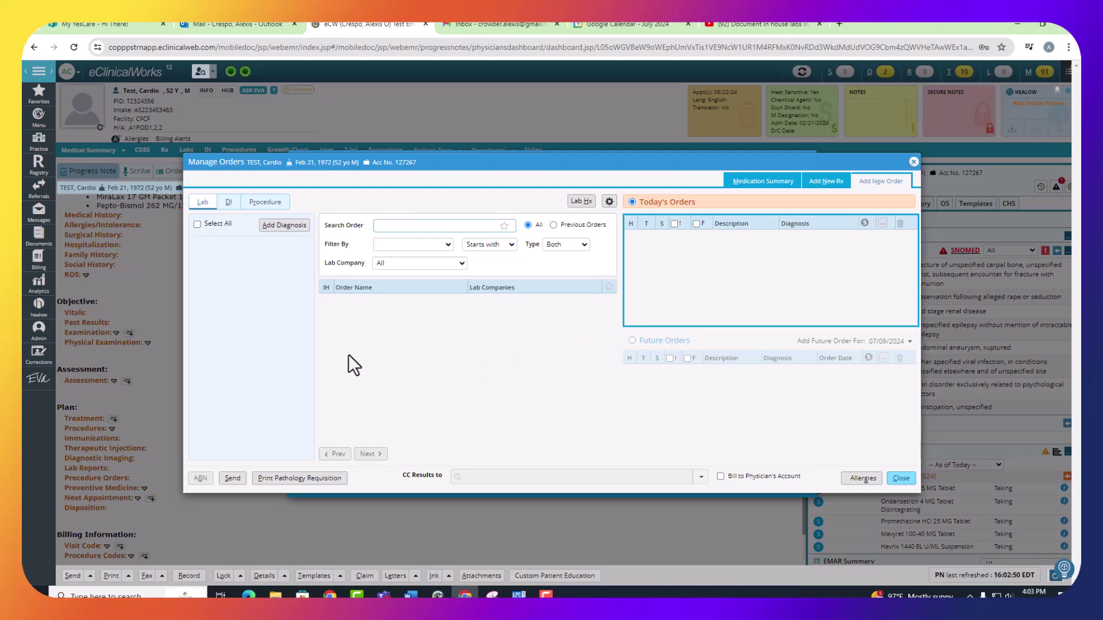
click(284, 224)
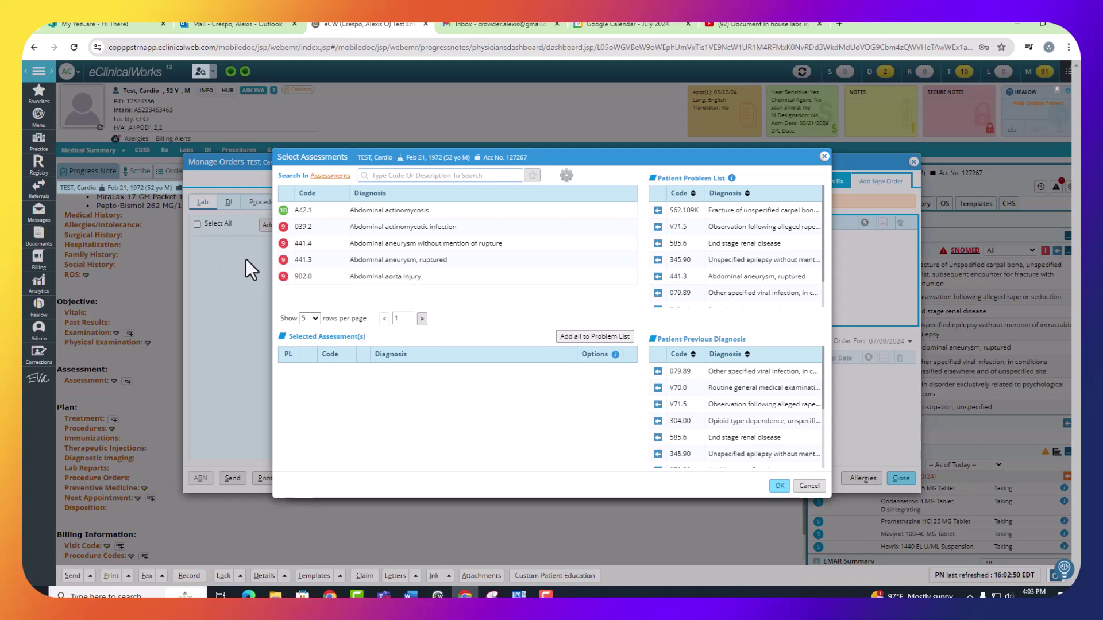
click(435, 216)
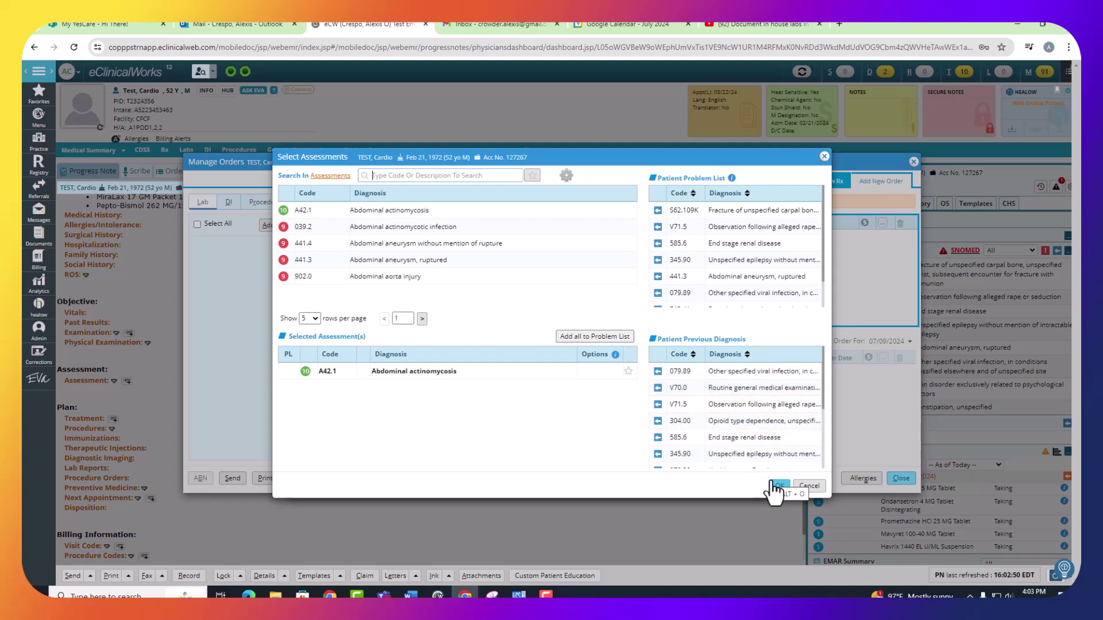
click(779, 487)
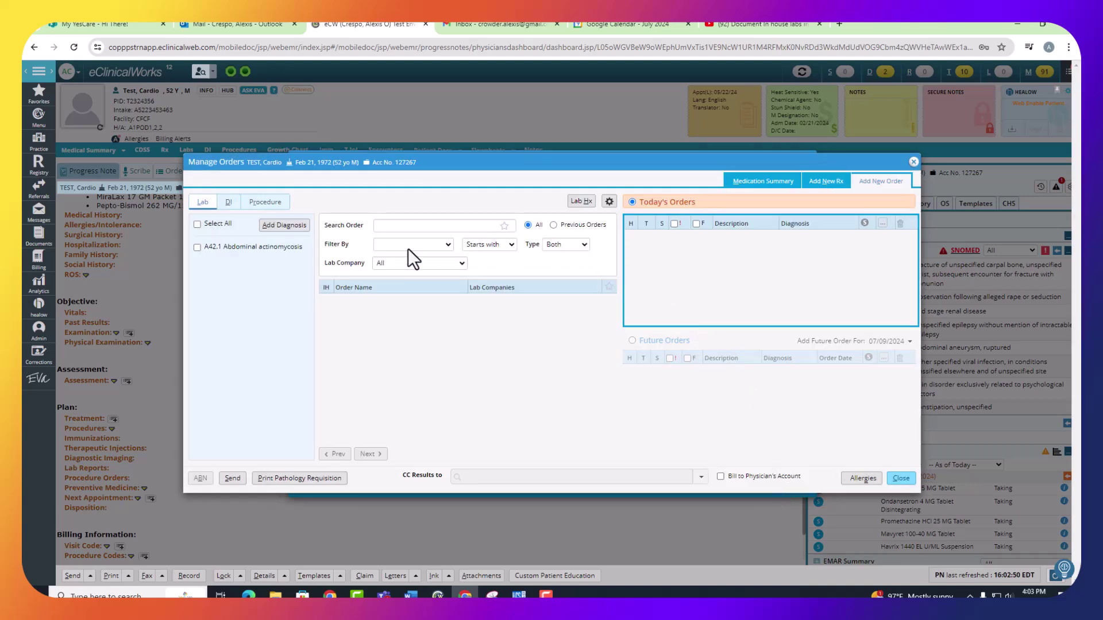
Step: Under A42.1, filter to In-house/Contains and order BinaxNOW COVID-19 Ag Card and Urine Pregnancy
click(196, 225)
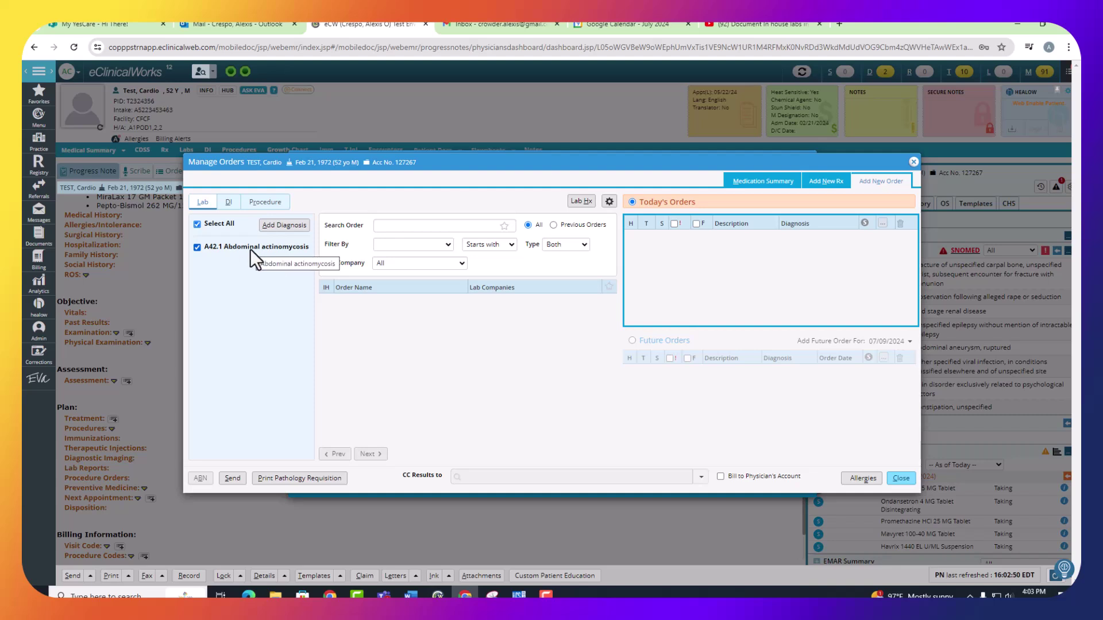
click(584, 247)
click(564, 267)
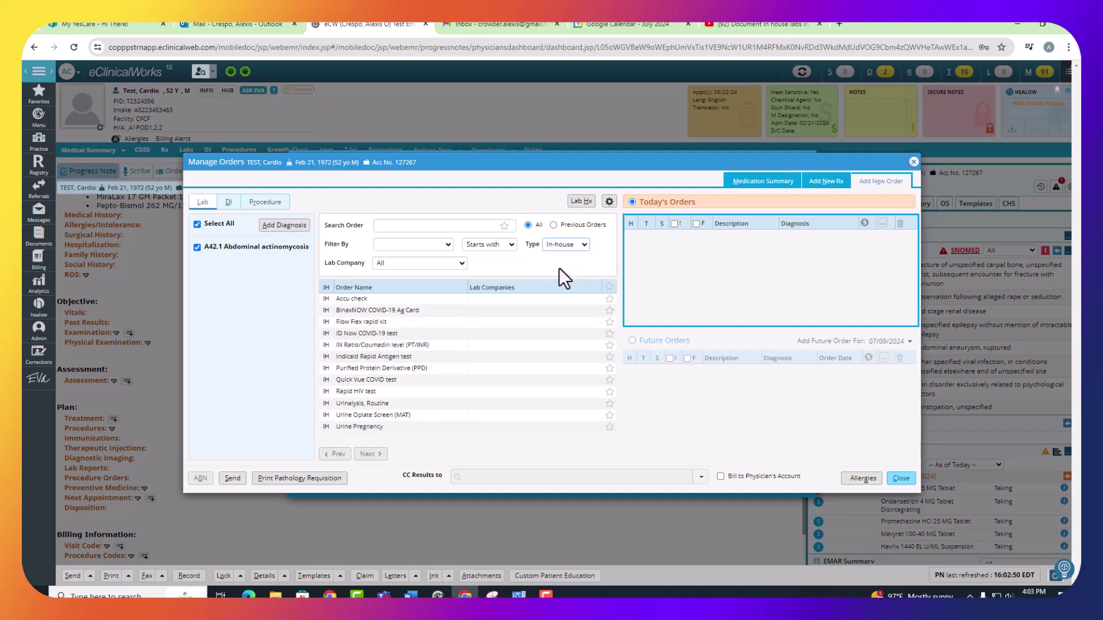
click(511, 245)
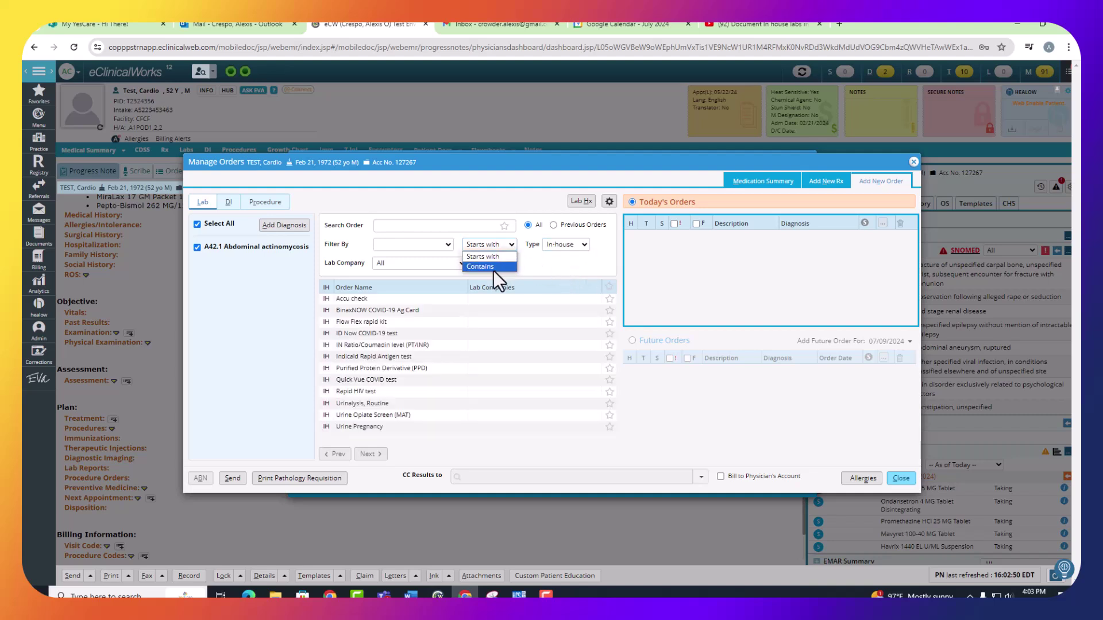
click(494, 267)
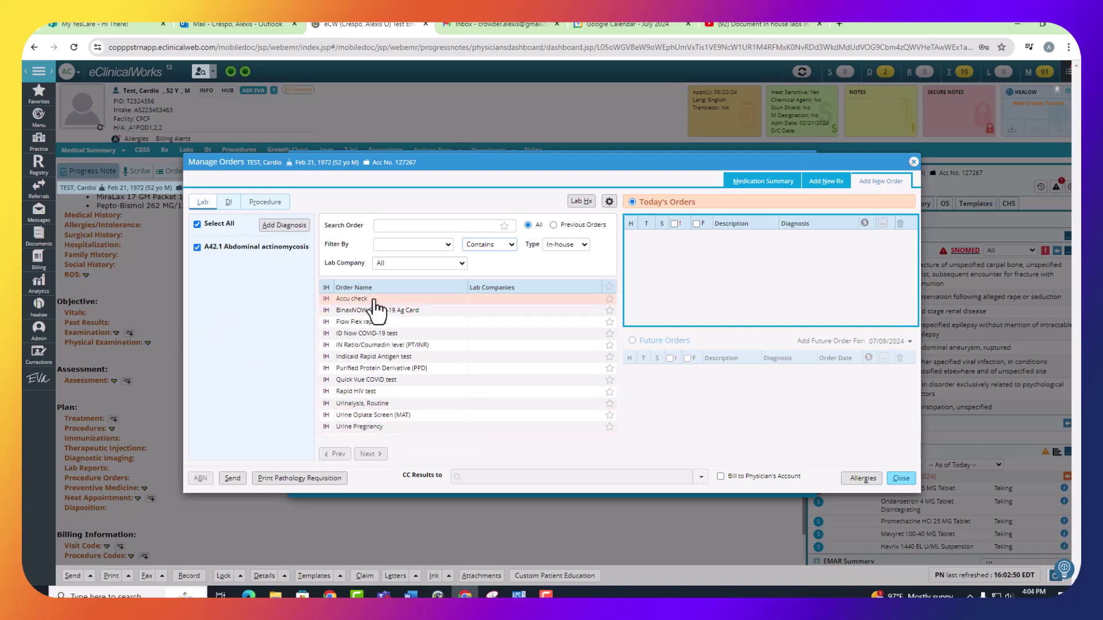
click(405, 310)
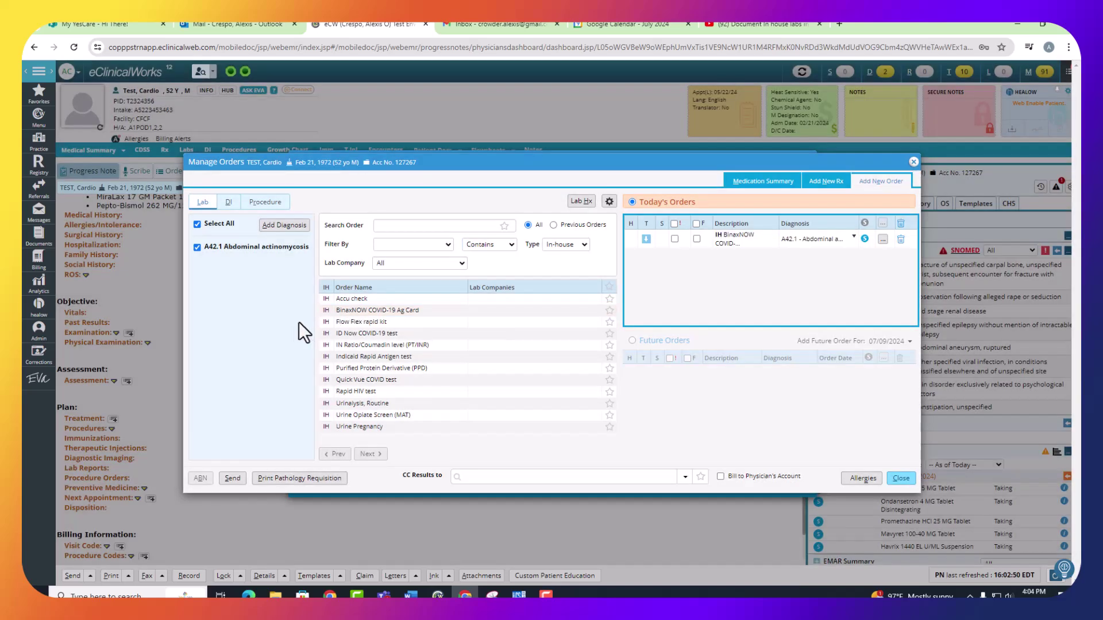
click(364, 426)
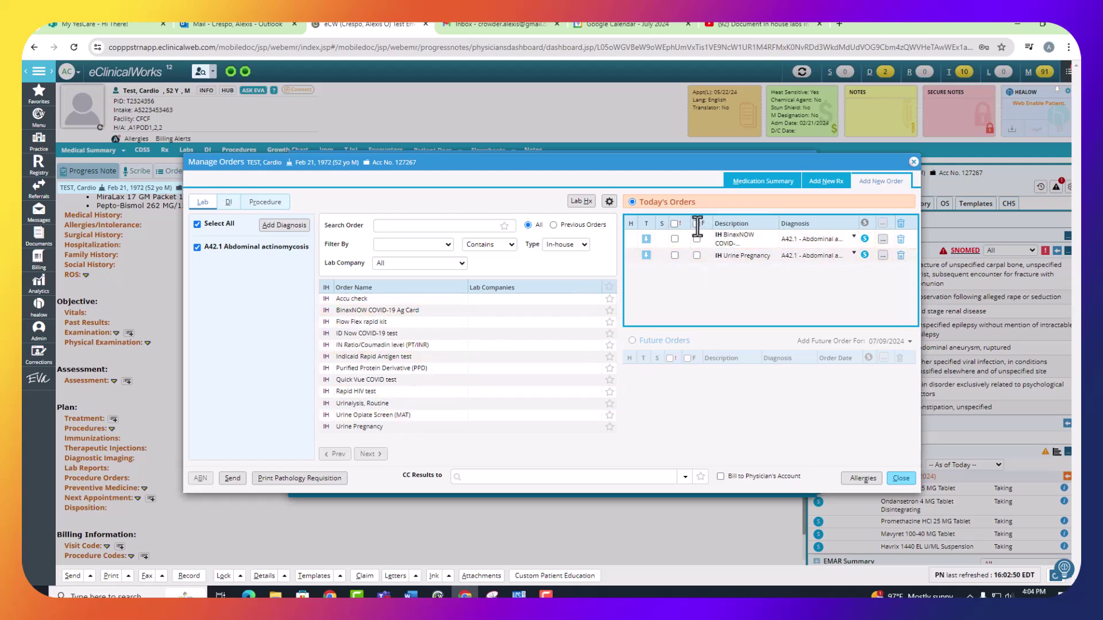
click(902, 481)
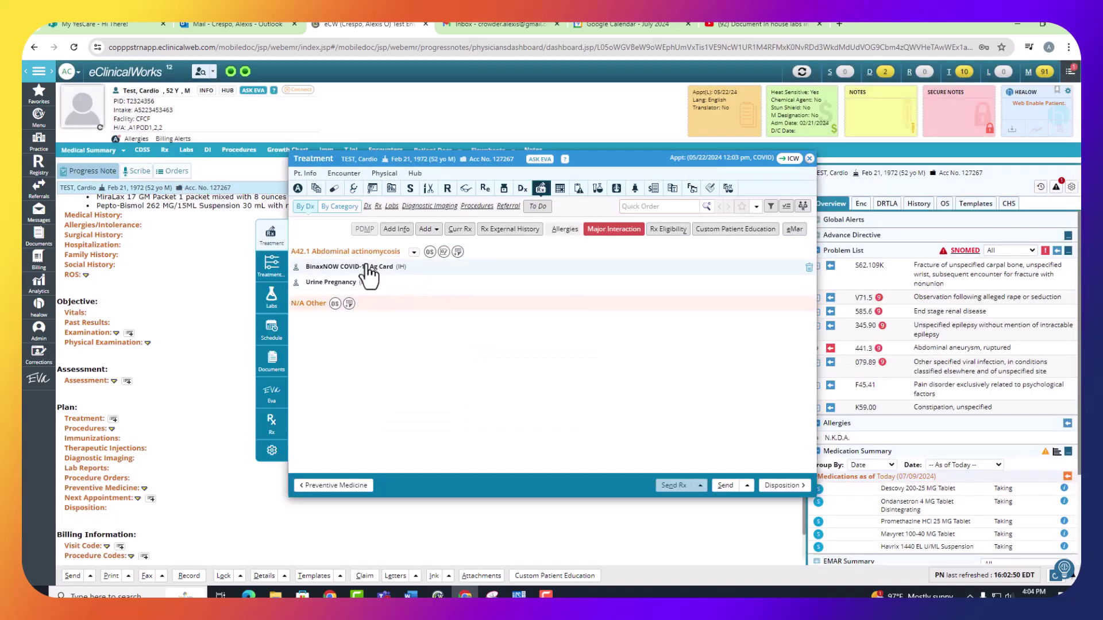
Step: Save BinaxNOW COVID-19 Ag Card order details with reason Rule out COVID-19 and Intranasal source
click(408, 267)
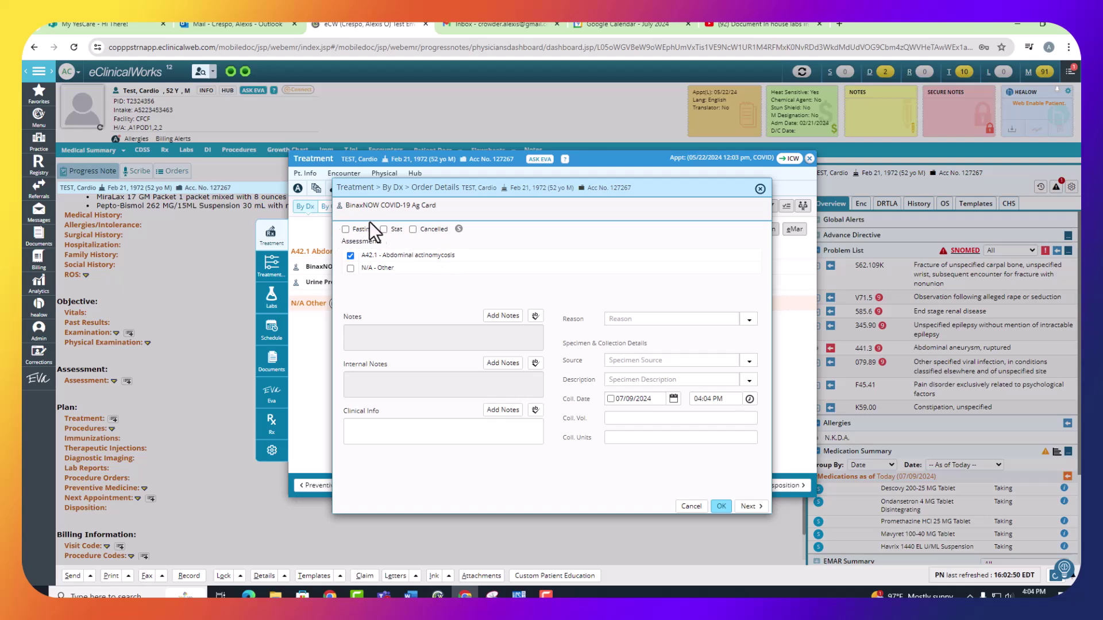
click(748, 321)
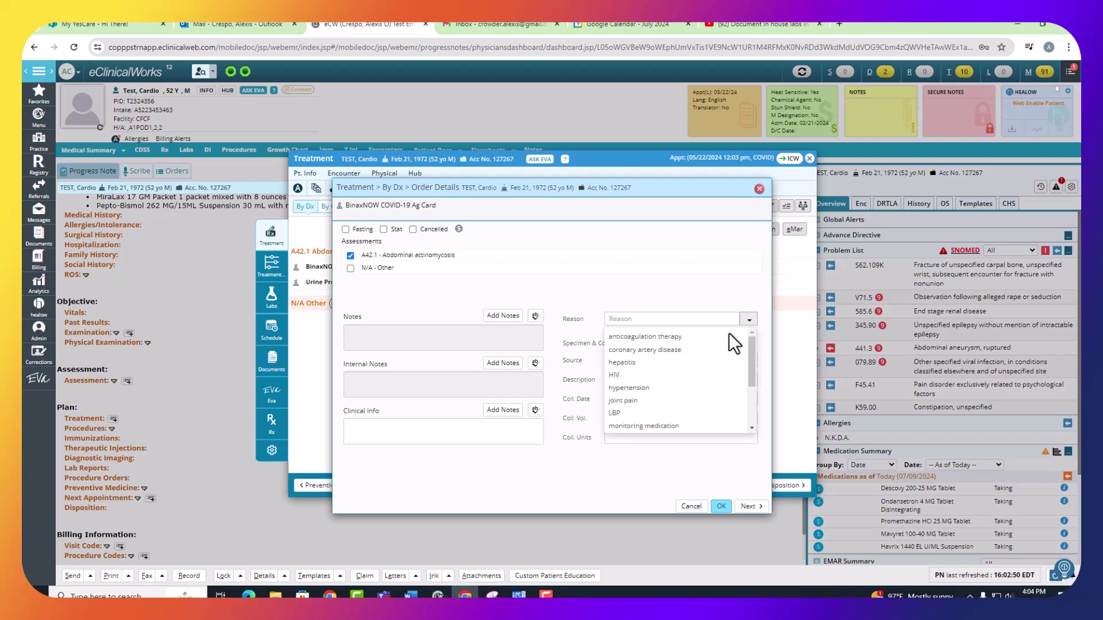
scroll(698, 382, down, 3)
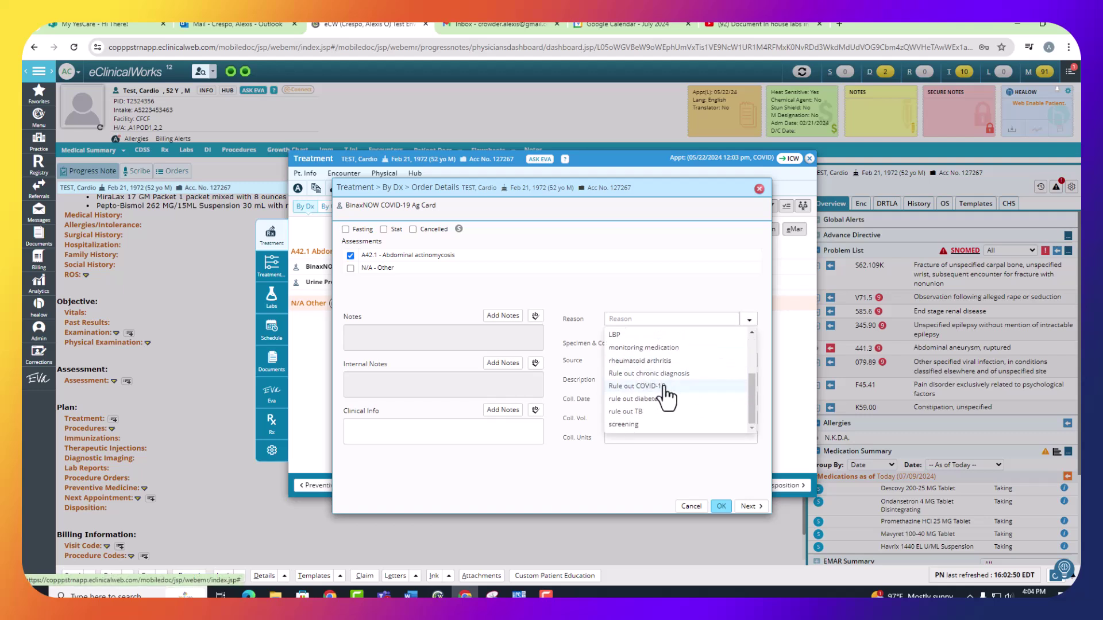
click(664, 387)
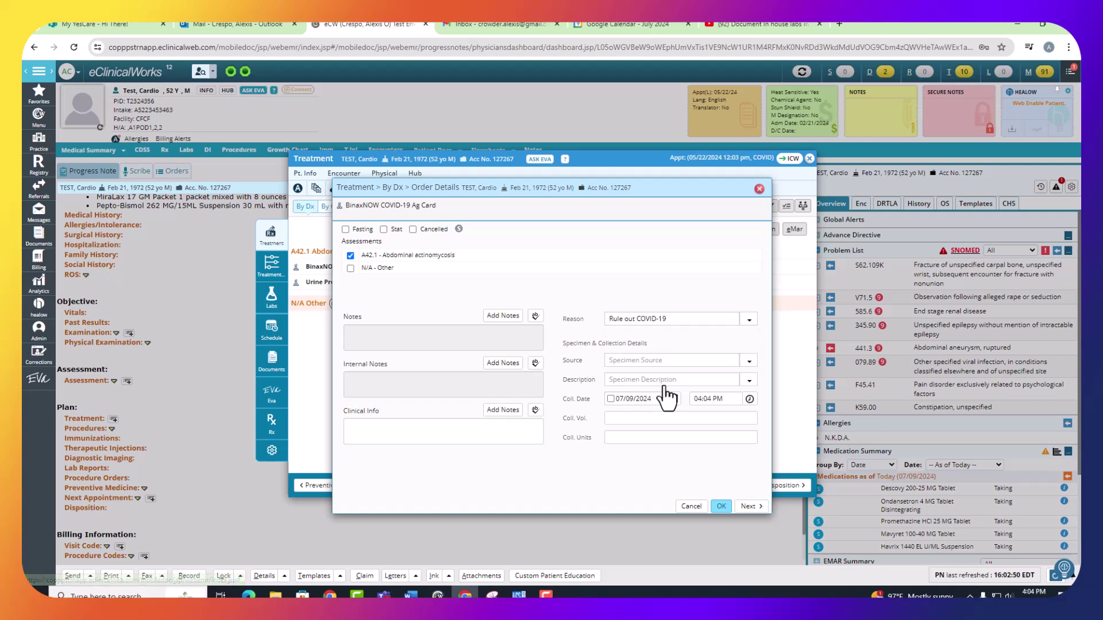
click(748, 371)
click(632, 377)
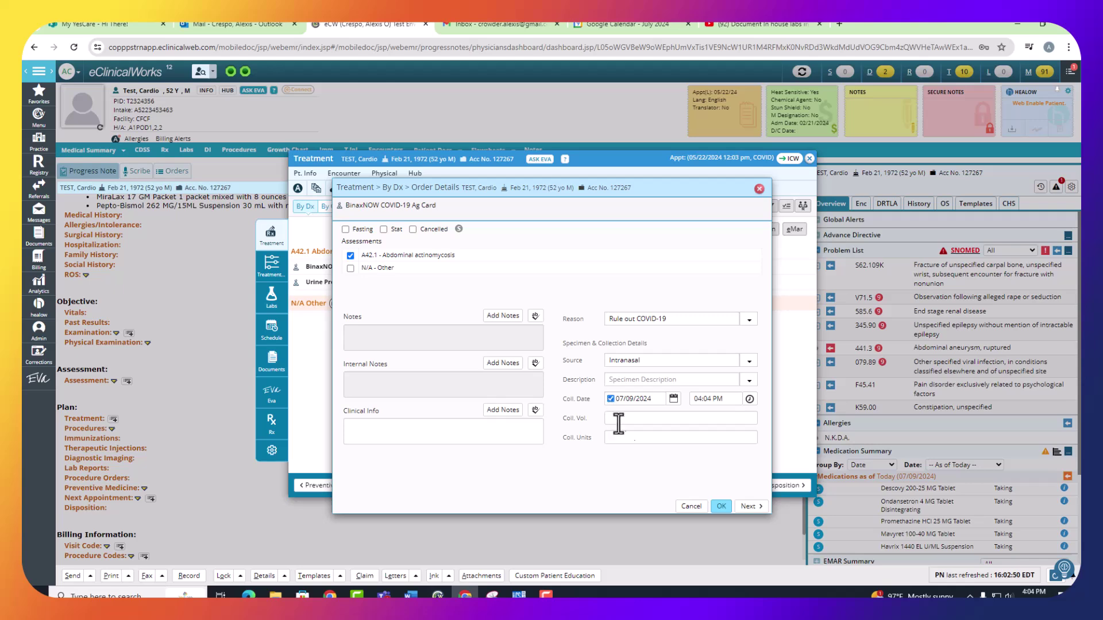
click(720, 506)
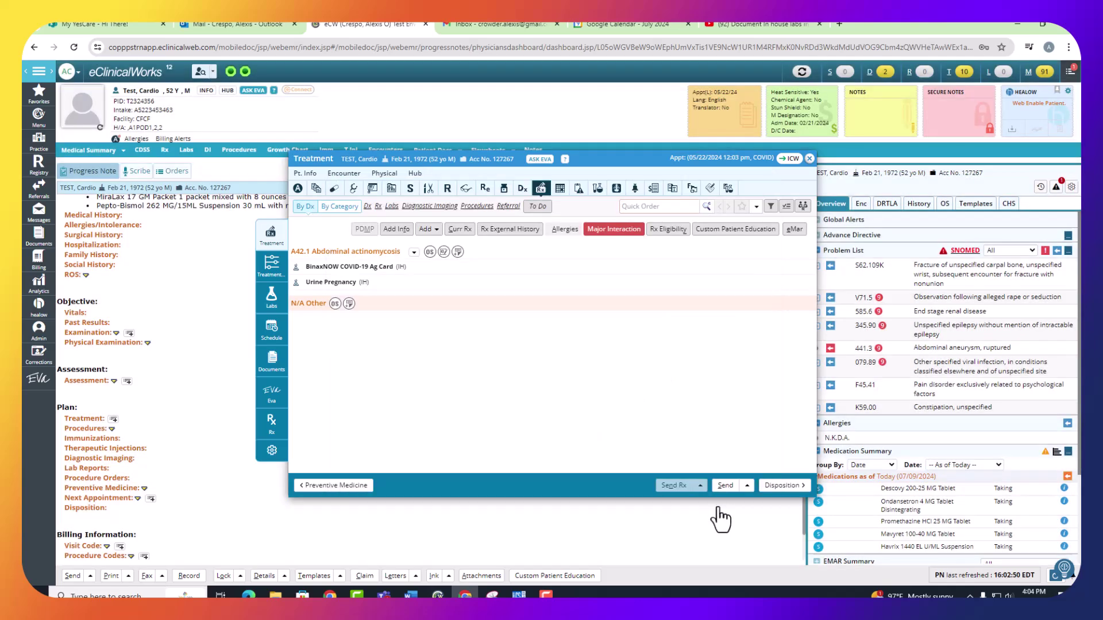
Step: Give Urine Pregnancy reason screening and a collection date, then close Treatment back to the note
click(368, 284)
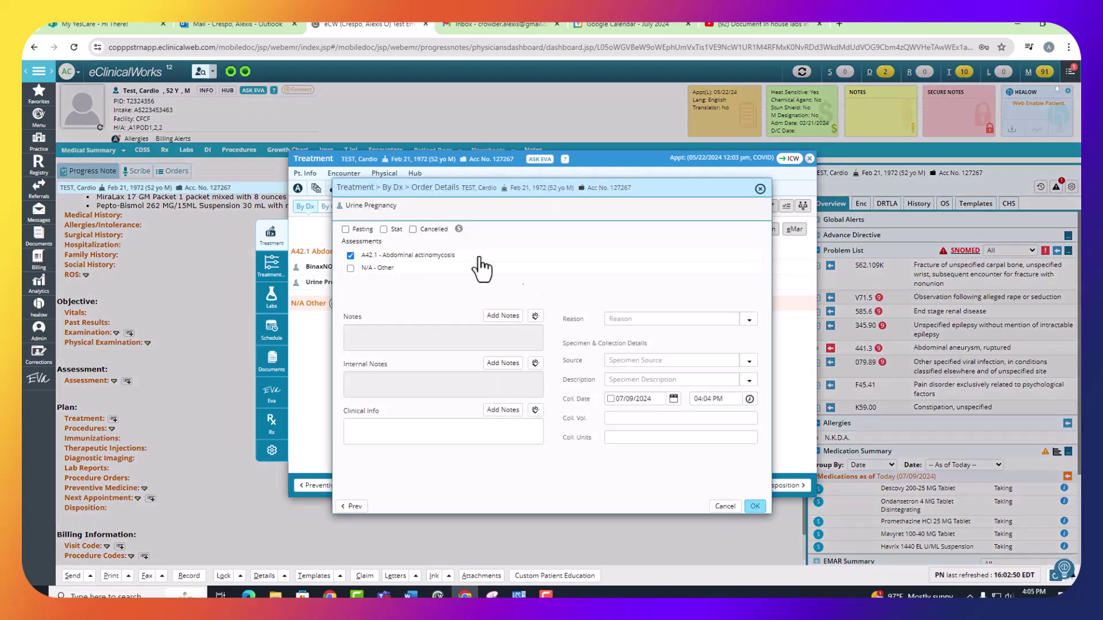
click(749, 320)
scroll(678, 373, down, 4)
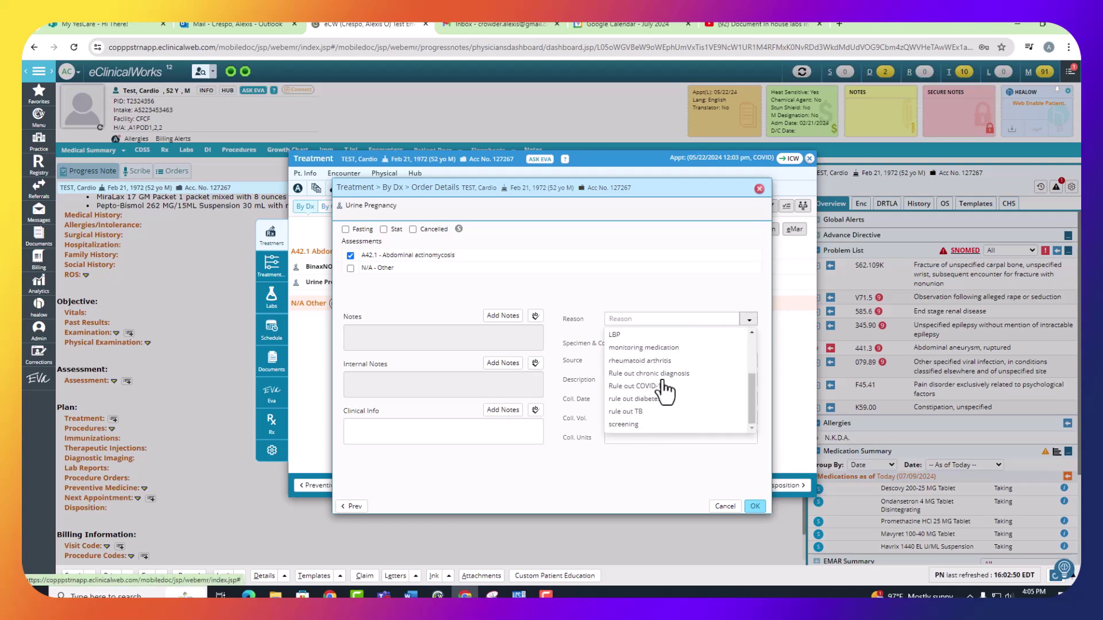
click(624, 426)
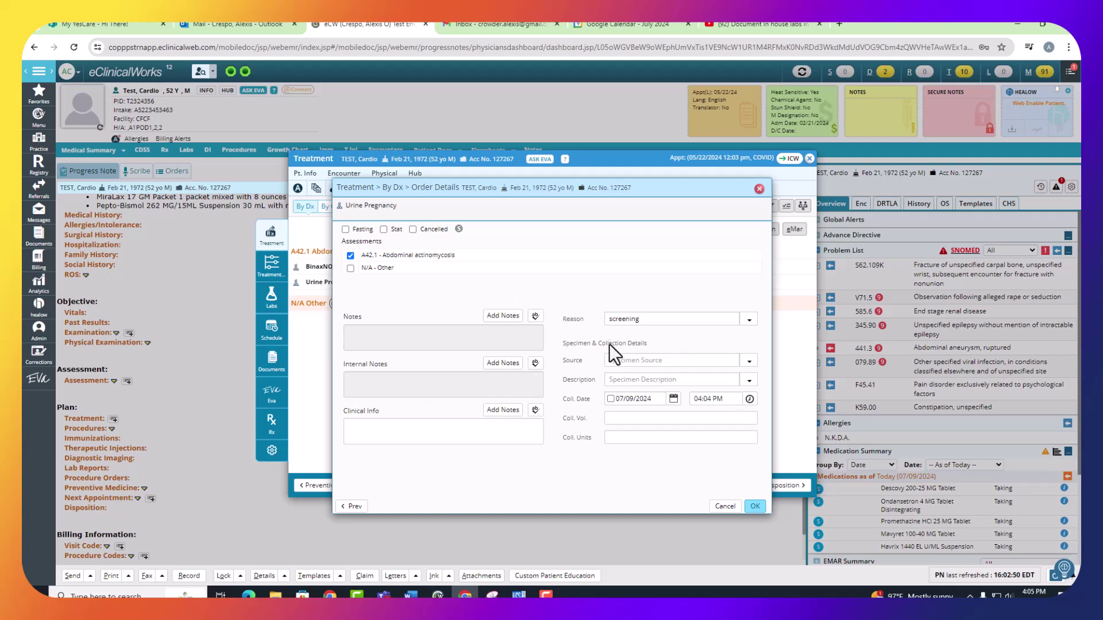
click(611, 398)
click(755, 507)
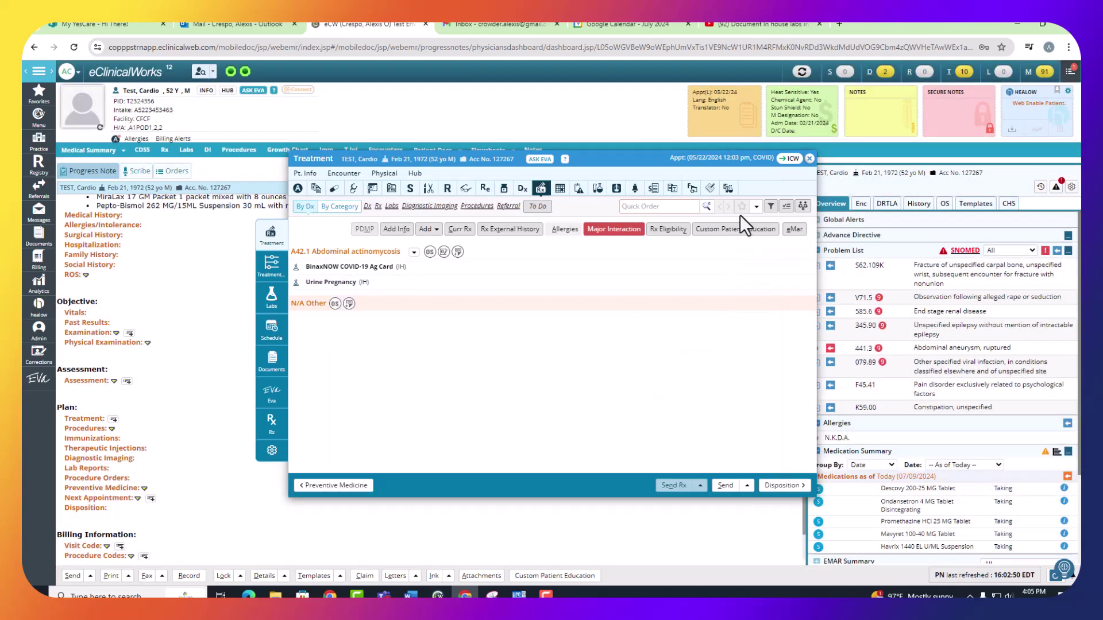
click(810, 159)
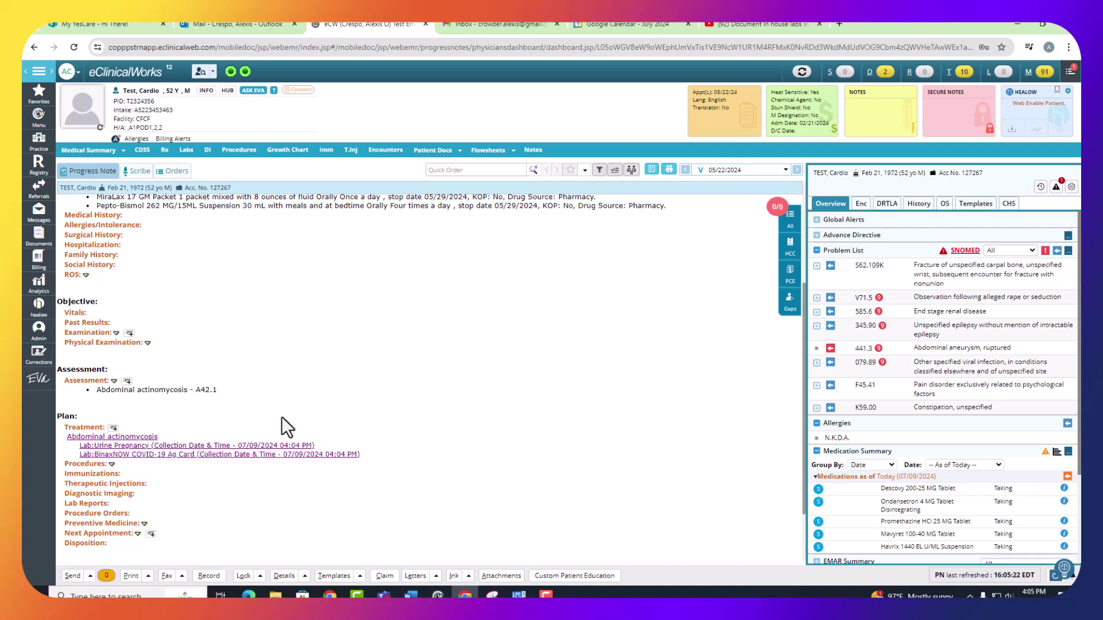
Step: Record the Urine Pregnancy lab as received with a Negative result and save it
click(169, 447)
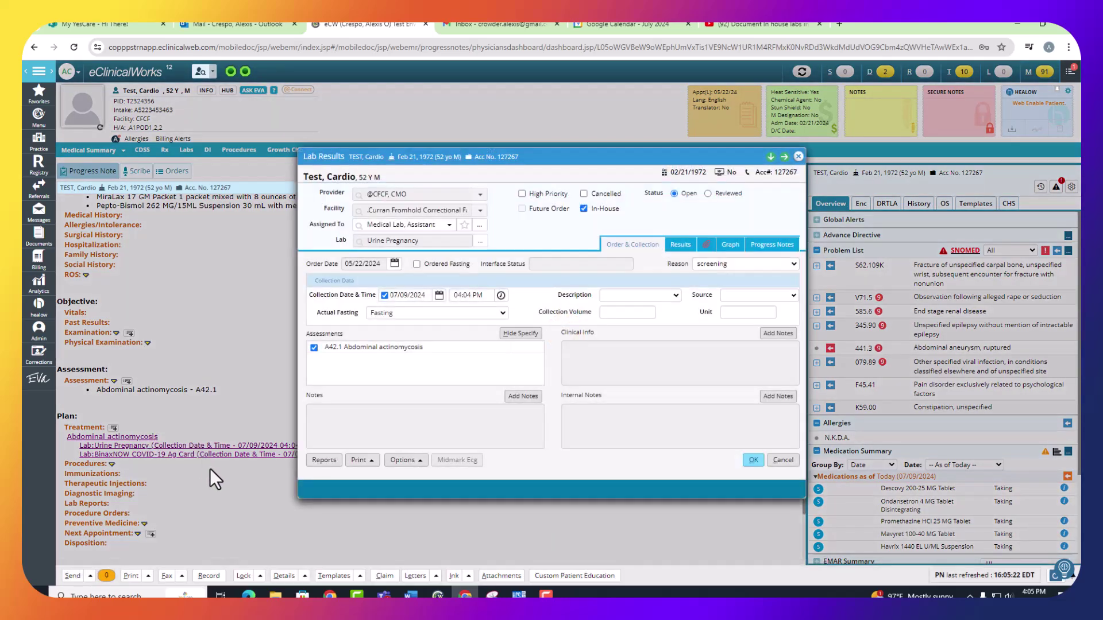
click(681, 247)
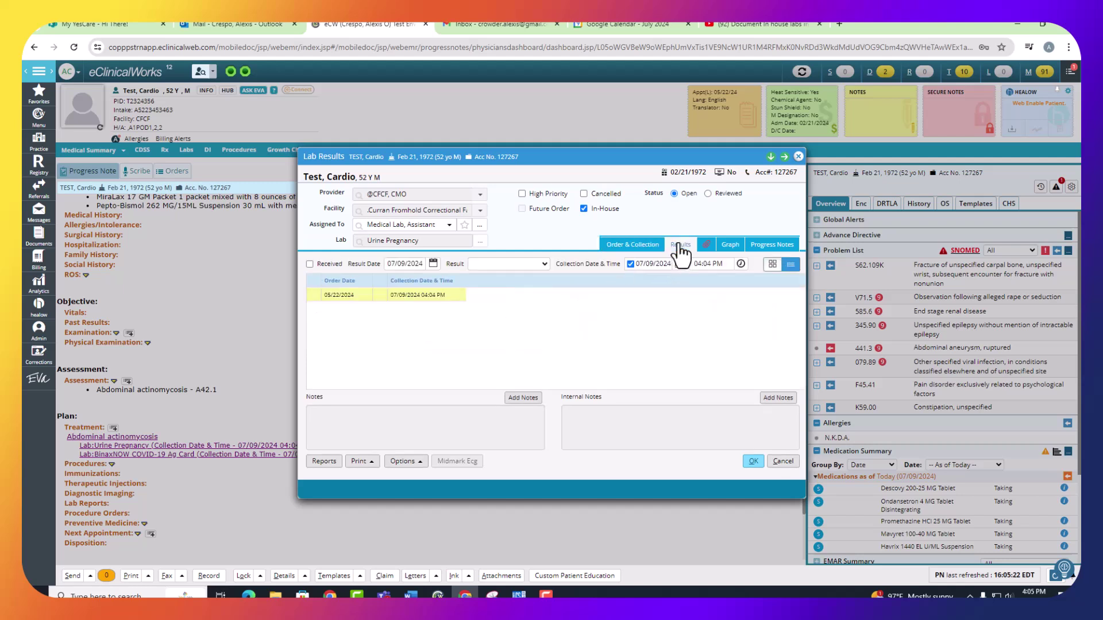
click(310, 264)
click(544, 264)
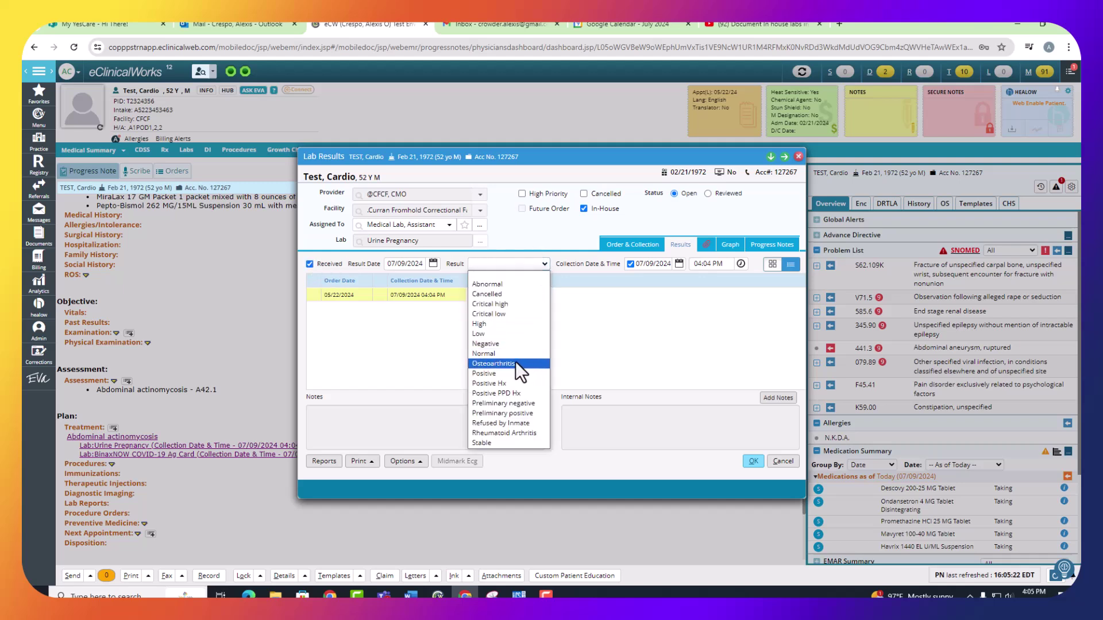
click(492, 345)
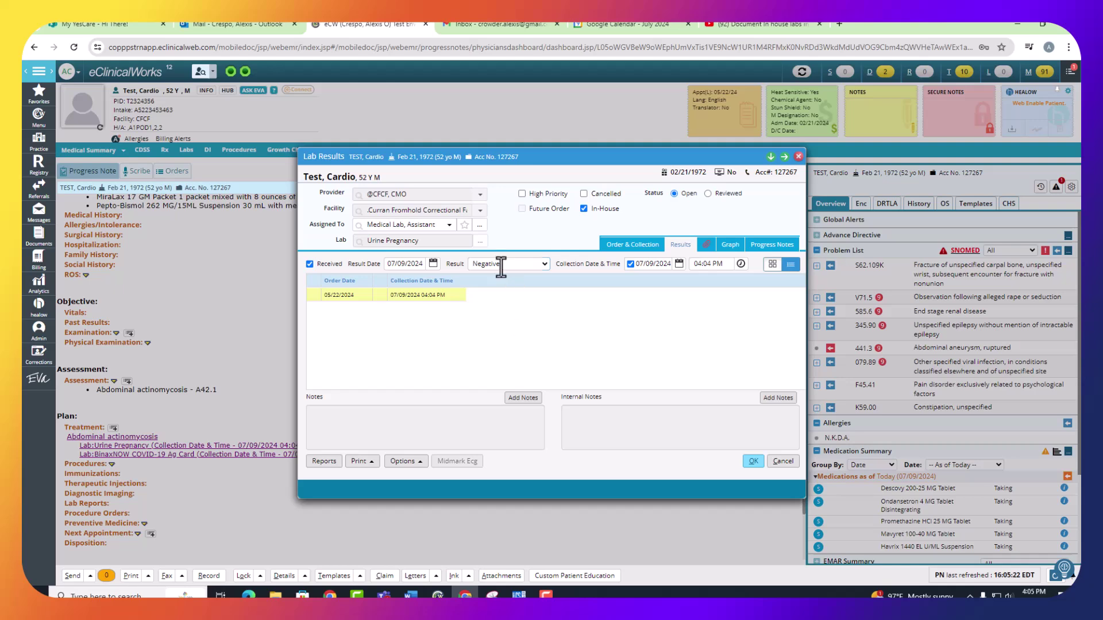
click(753, 462)
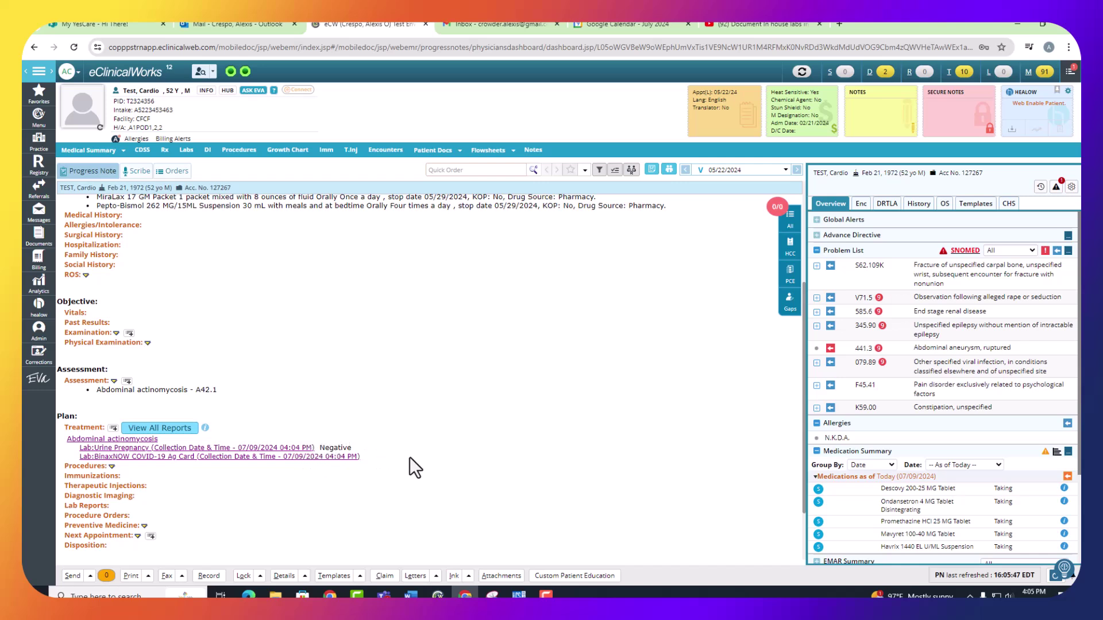
Step: In the BinaxNOW COVID-19 Ag Card results, check Received and choose Negative
click(151, 456)
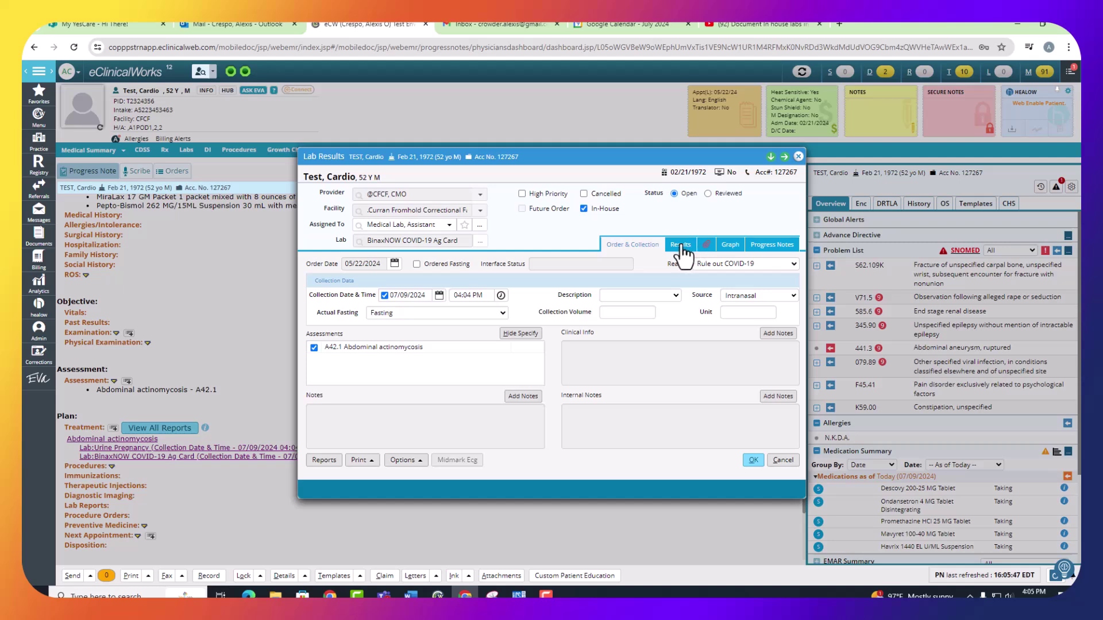
click(678, 244)
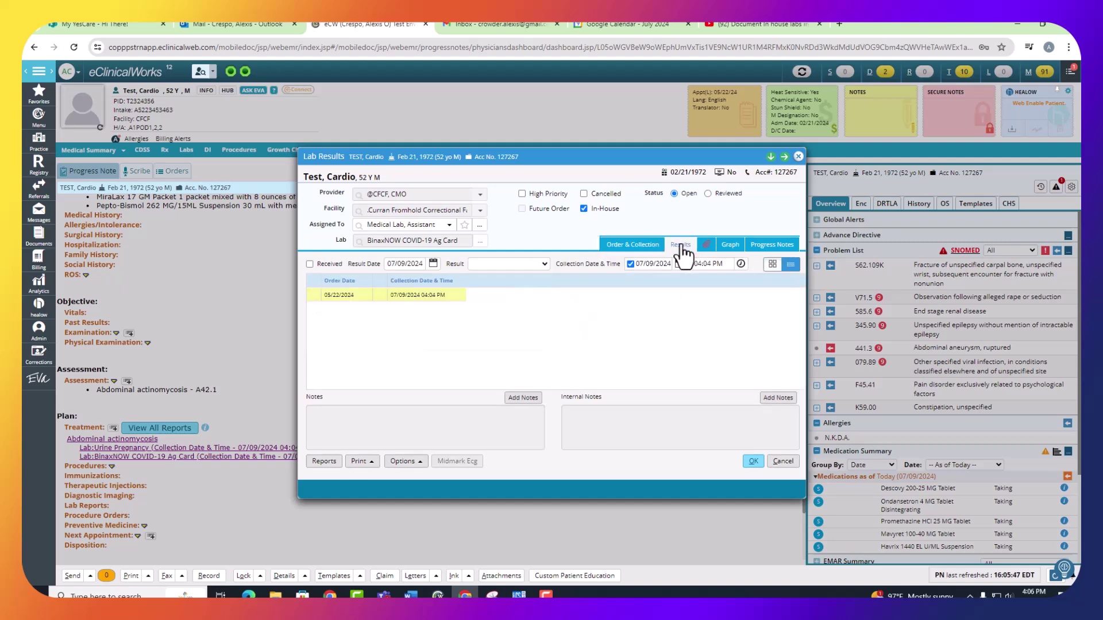
click(309, 265)
click(545, 263)
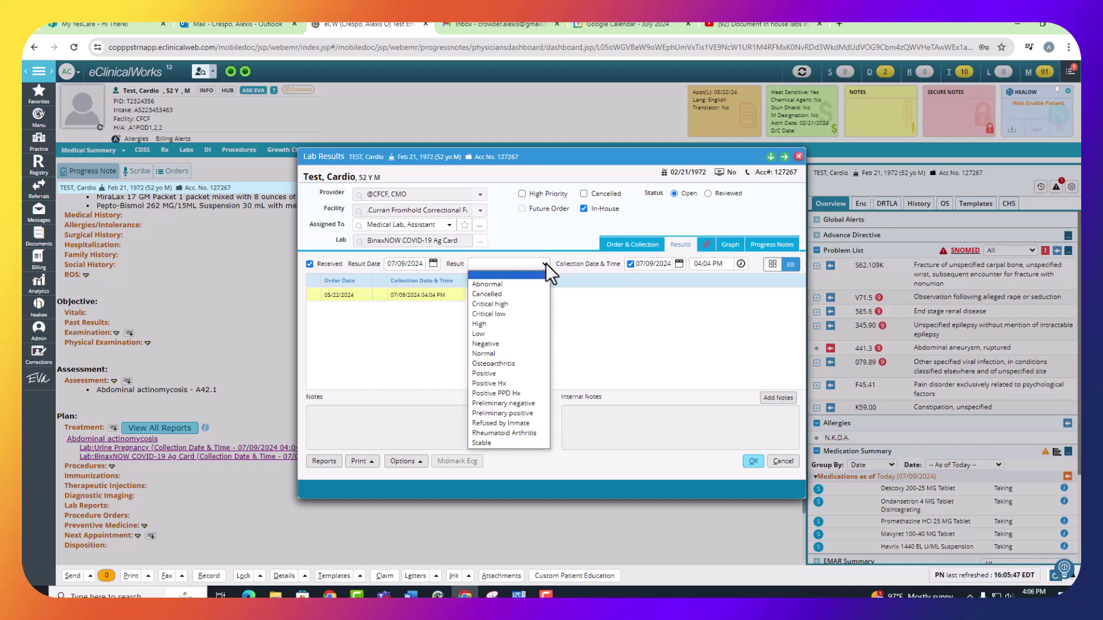
click(504, 345)
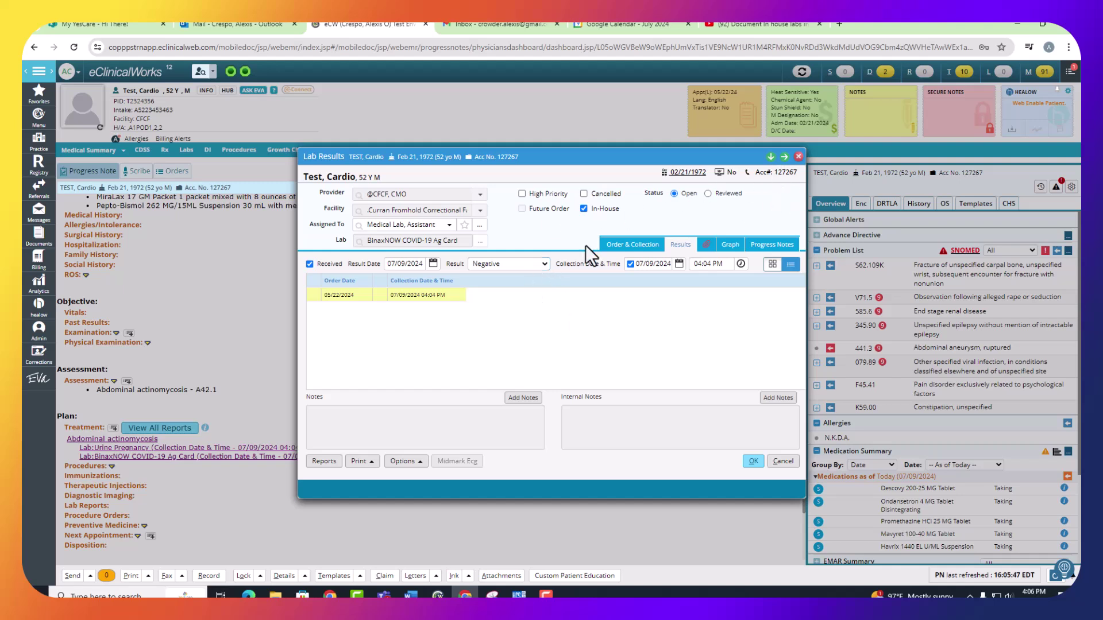
Step: Save the BinaxNOW COVID-19 Ag Card Negative result to the progress note
click(753, 462)
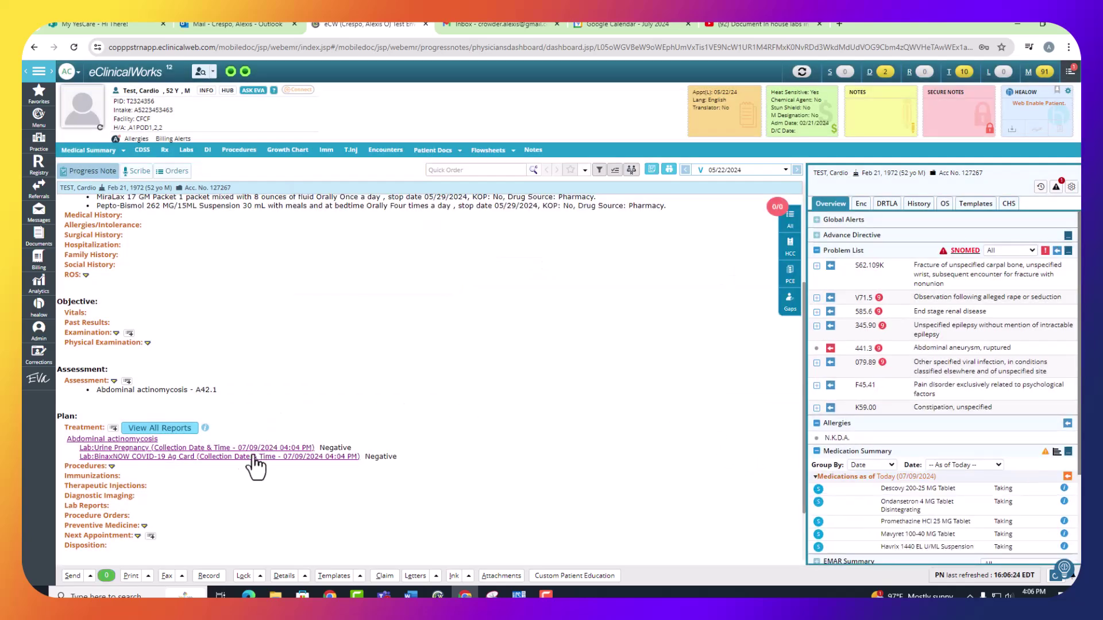